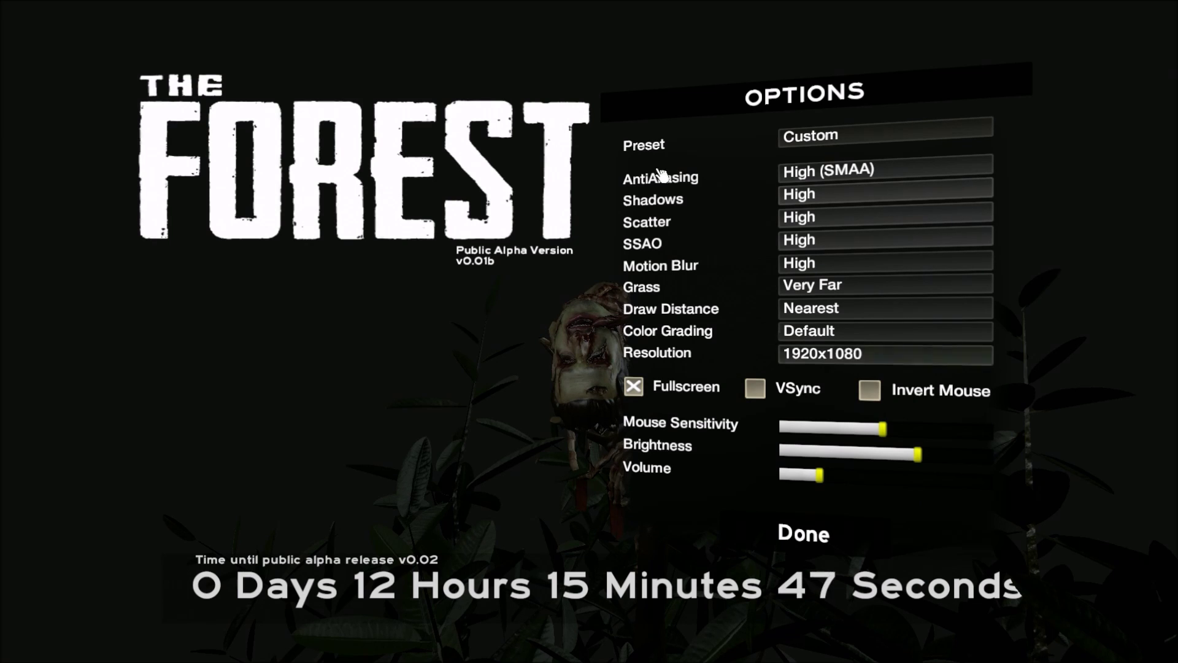
Step: Review the shadow, ambient occlusion and anti-aliasing quality choices without changing them
left_click(924, 266)
left_click(932, 240)
left_click(939, 192)
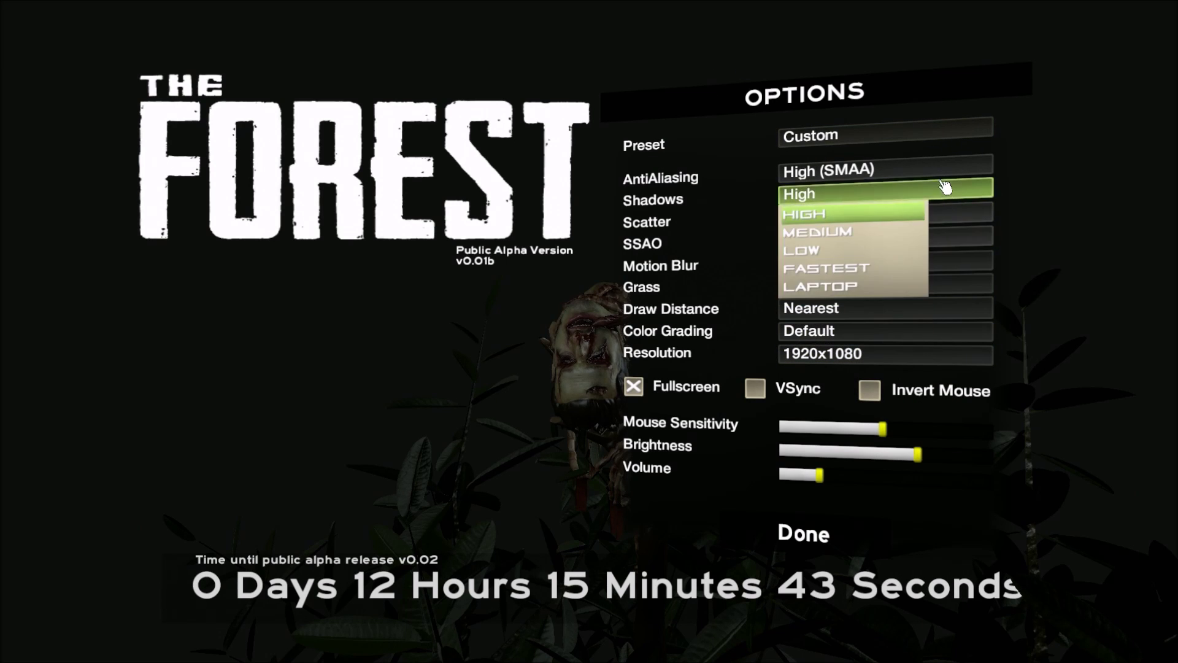
left_click(921, 169)
Step: Keep draw distance at Nearest, color grading Default and resolution 1920x1080, then close options
left_click(830, 314)
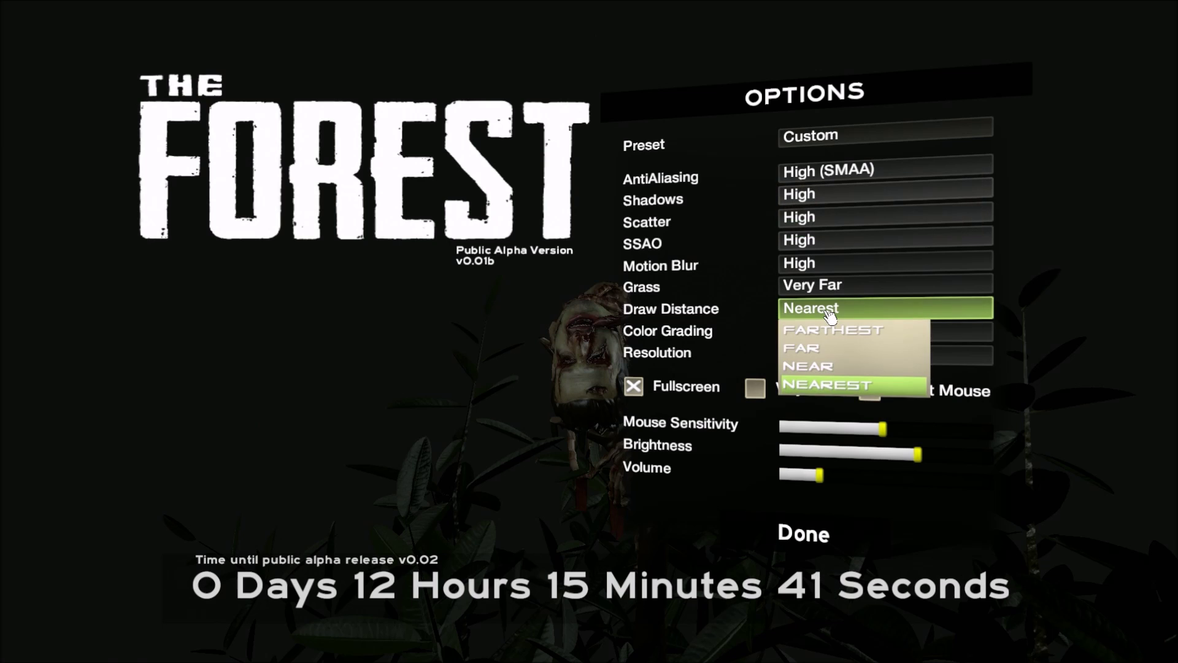
left_click(831, 315)
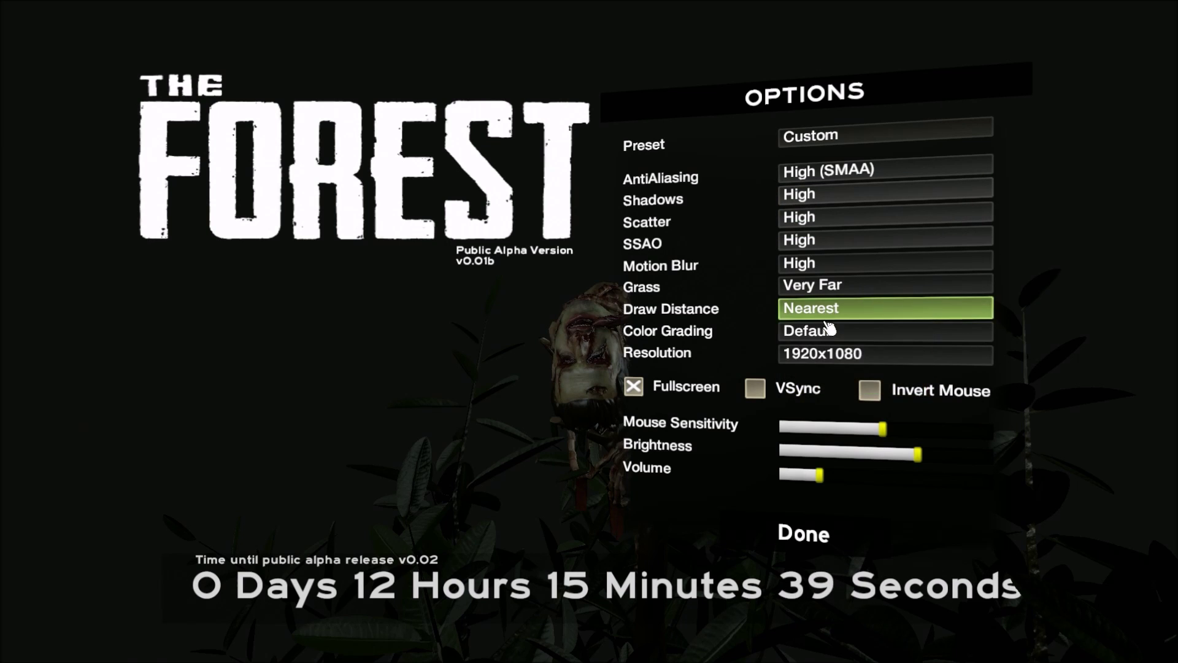
left_click(852, 311)
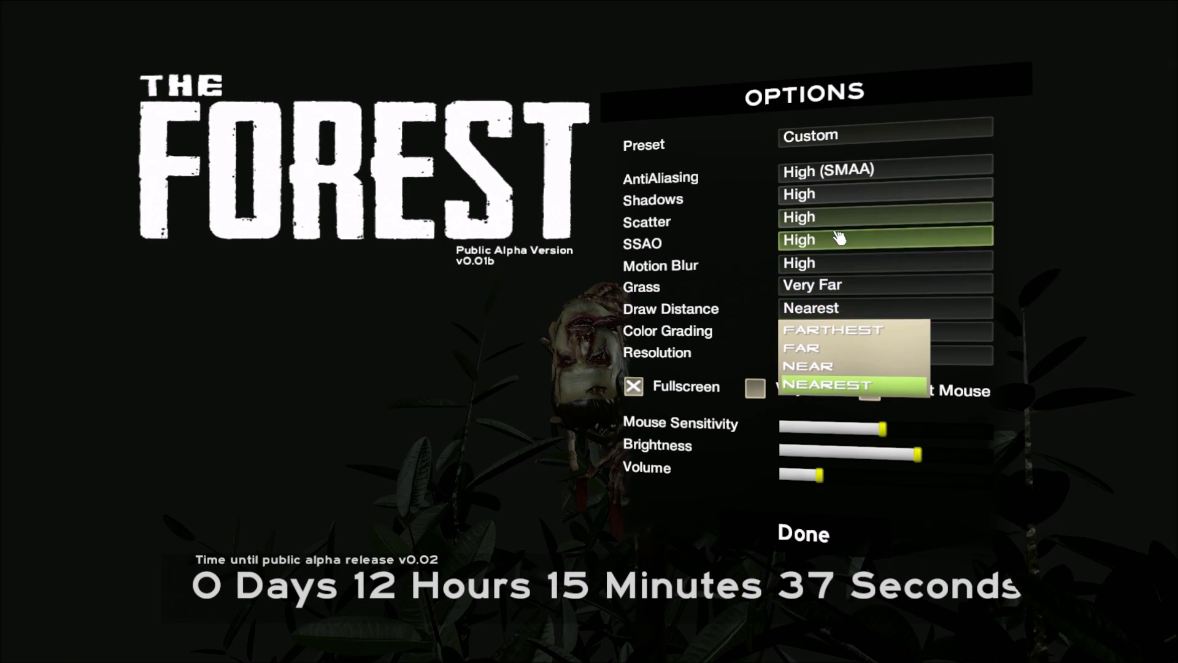
left_click(837, 309)
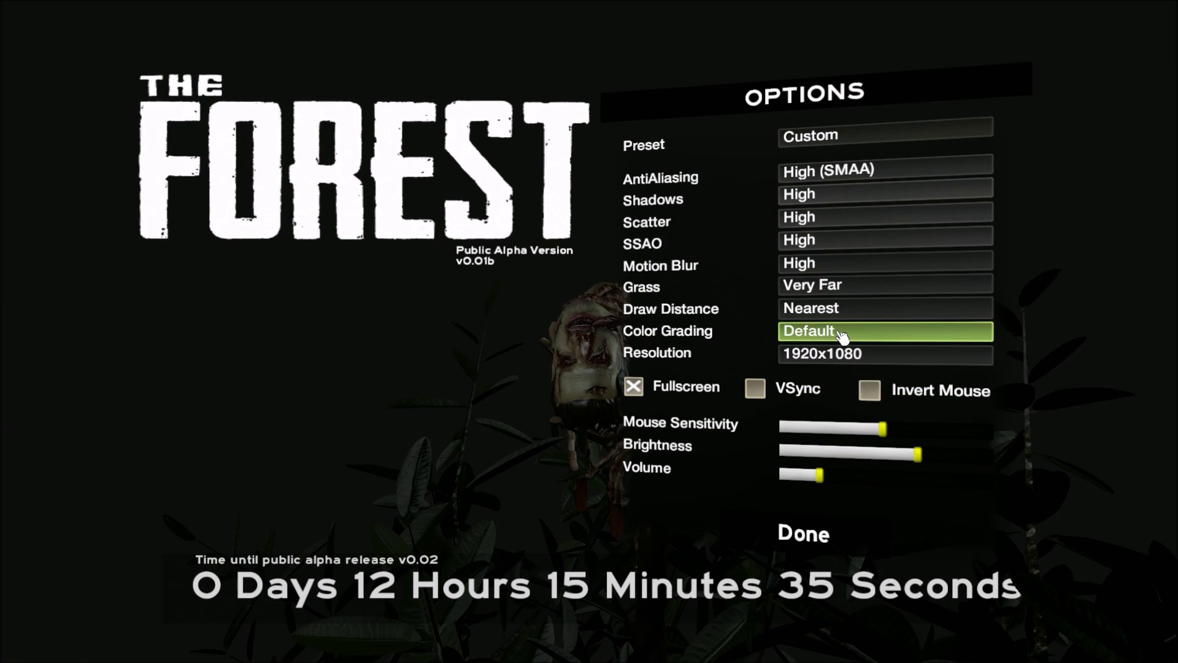
left_click(838, 335)
left_click(833, 334)
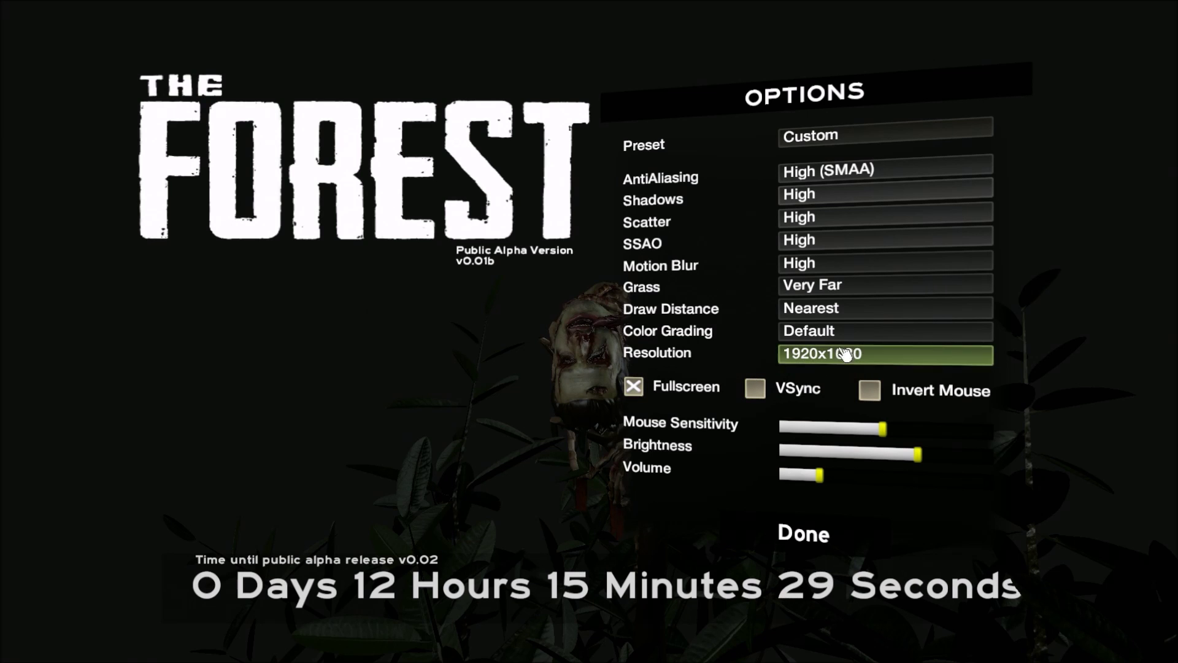
left_click(892, 359)
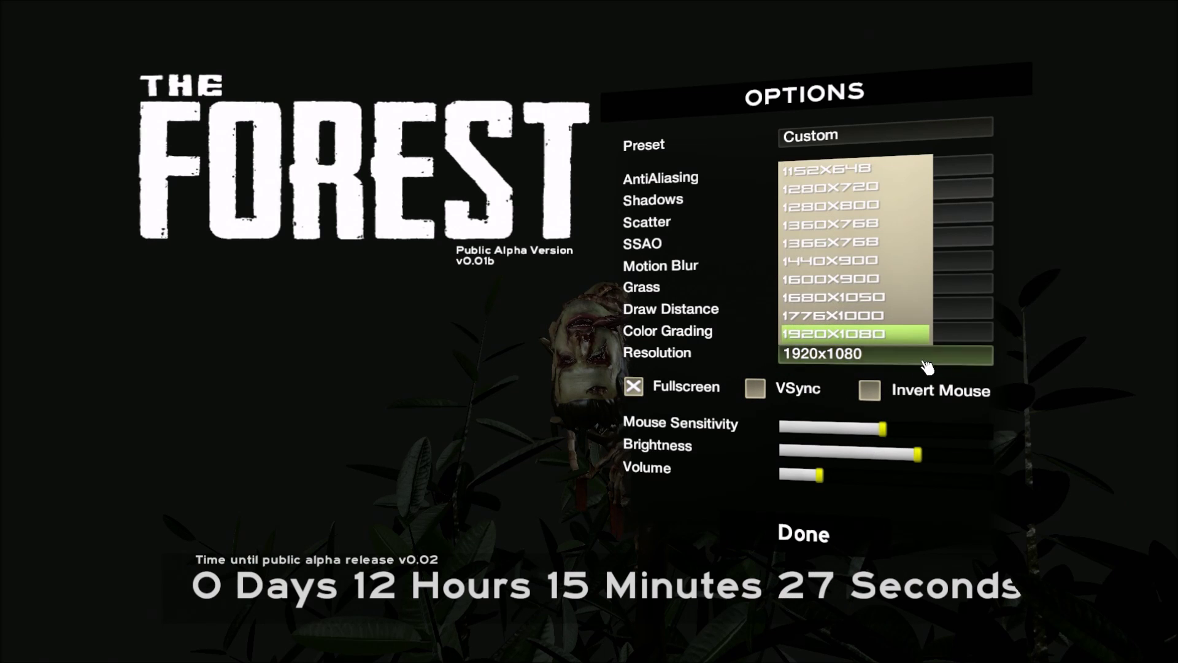
left_click(898, 365)
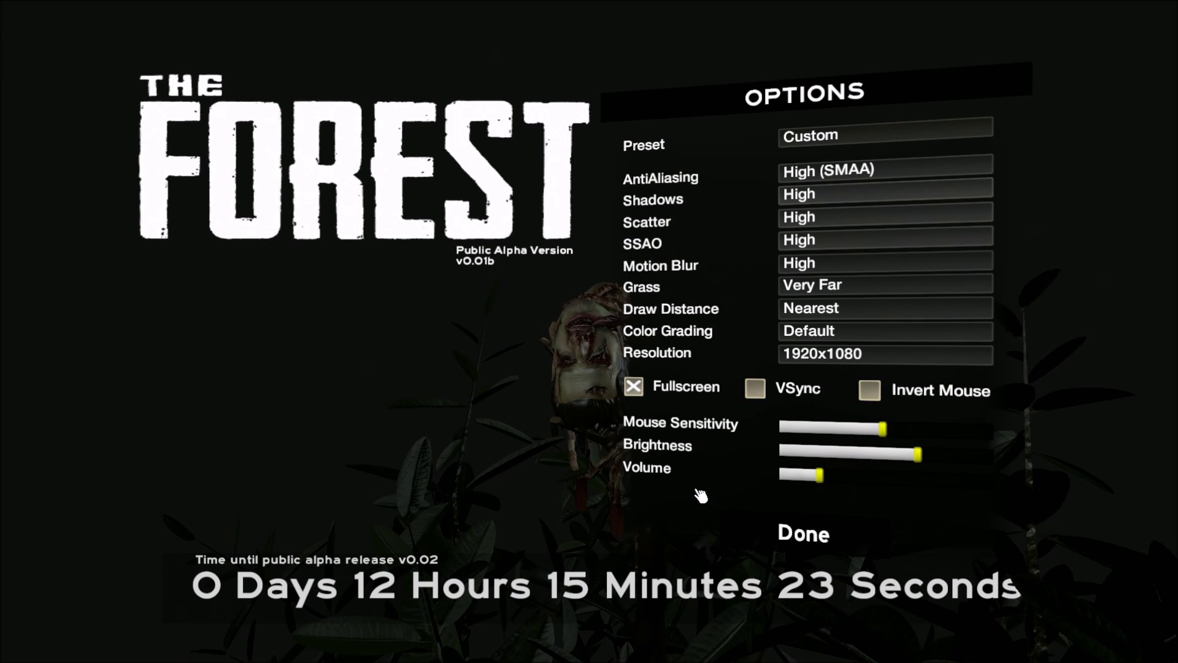
left_click(819, 521)
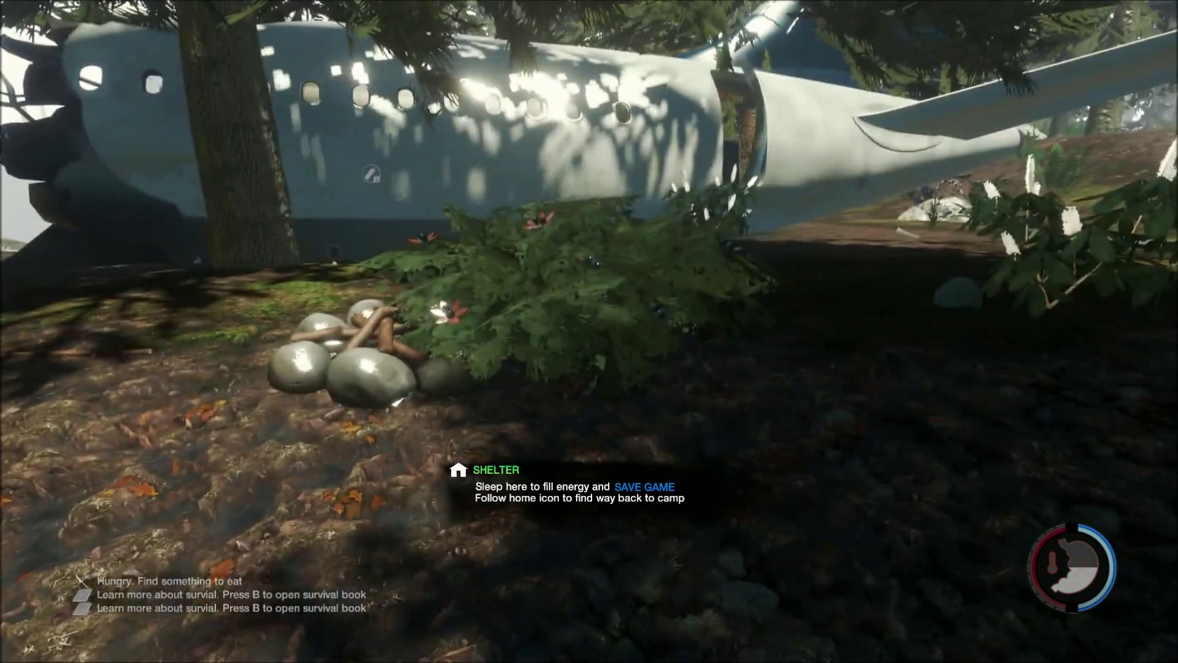
Step: Check the inventory, equip the axe, and walk up the grassy hill
key("i")
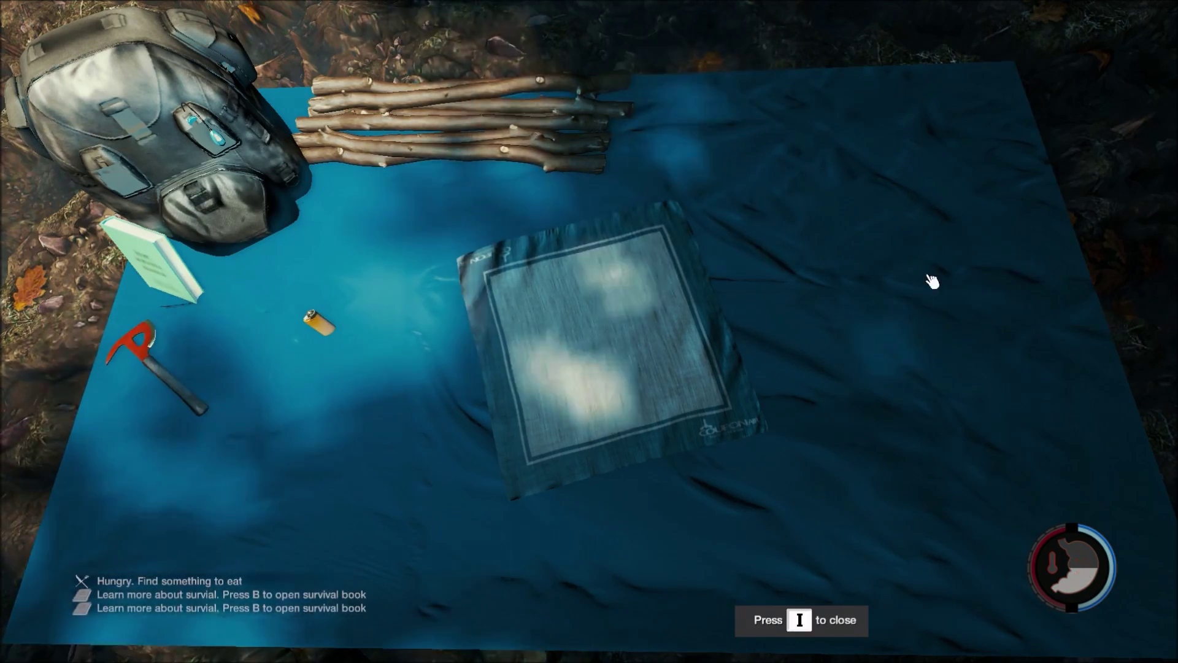
key("i")
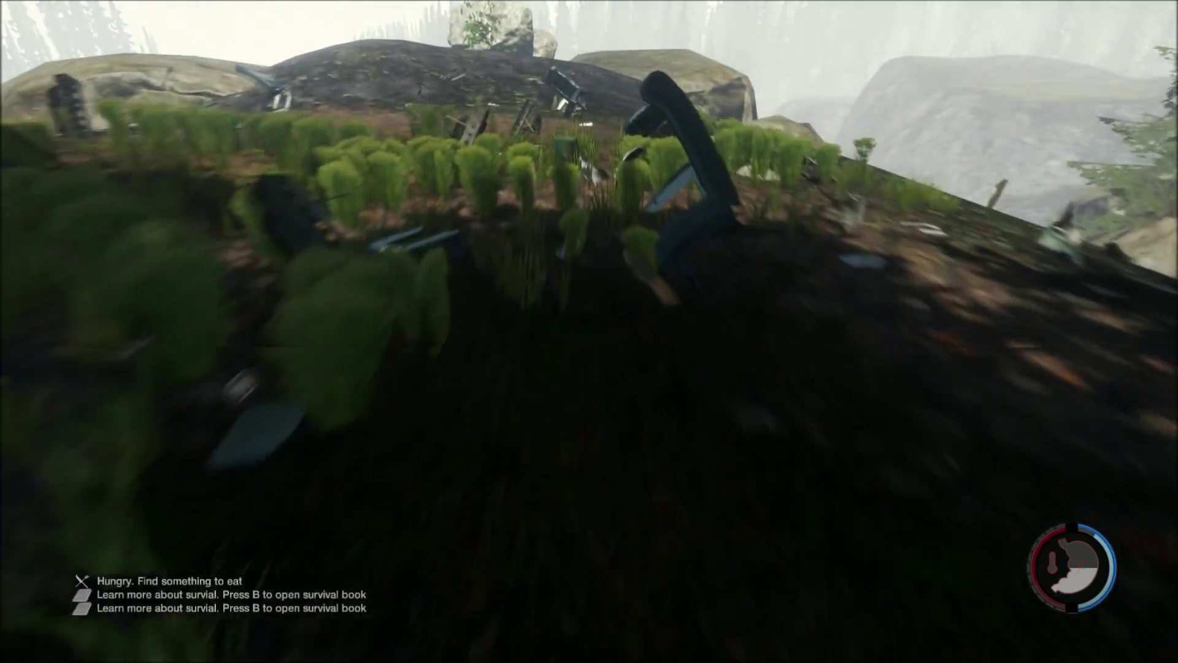
key("i")
key("i")
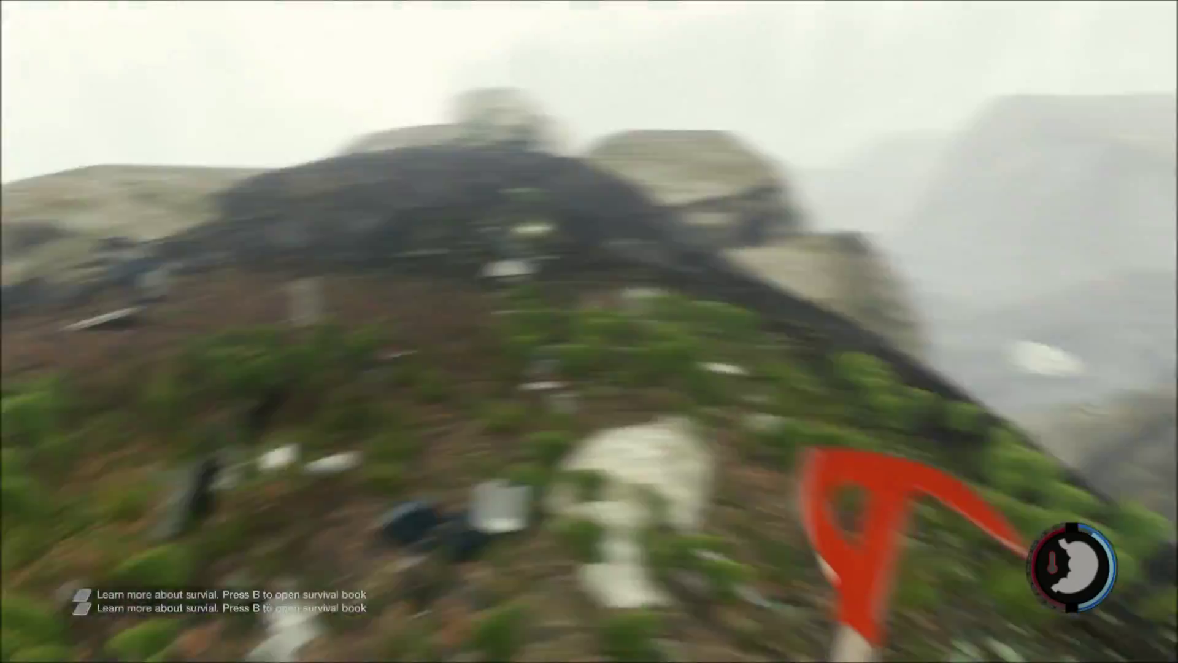
key("w")
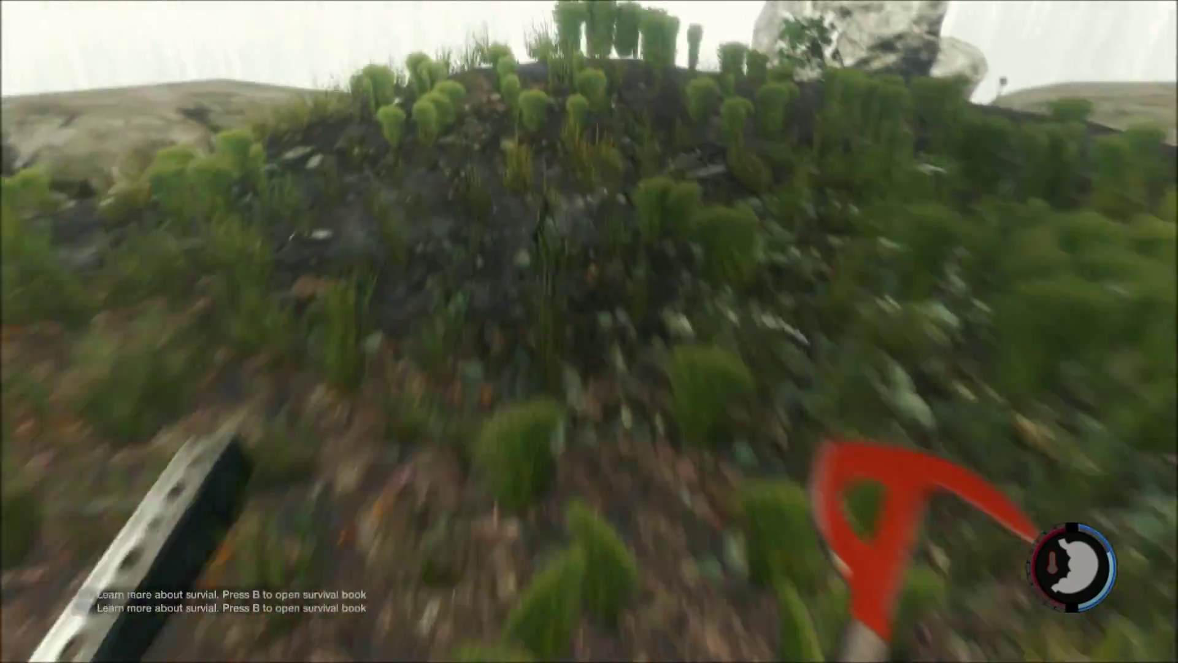